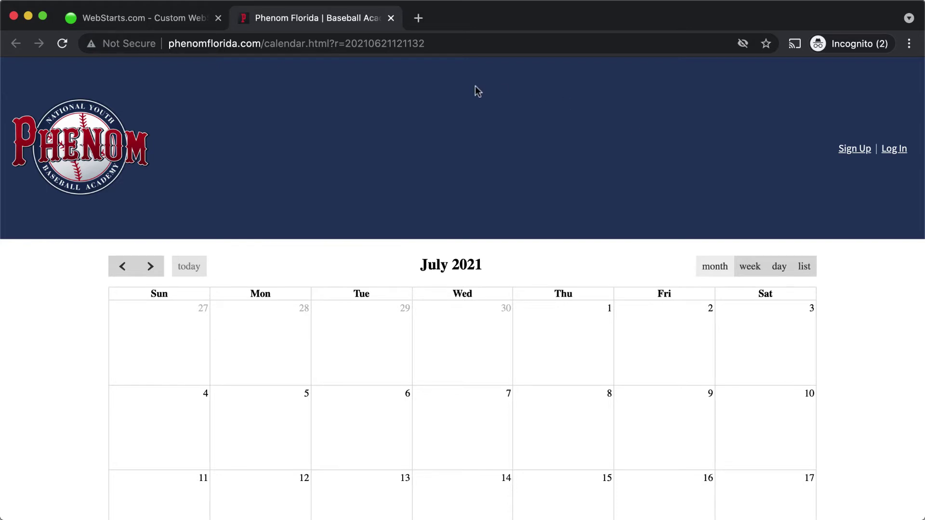
Step: Examine the Tryouts event on July 31 in the published site's calendar, and return to the WebStarts page editor
scroll(530, 144, "down", 5)
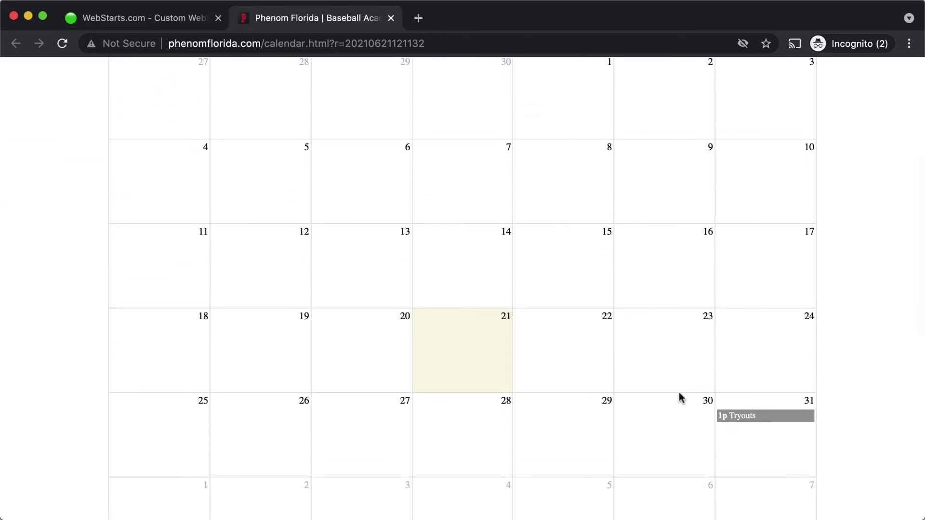
scroll(678, 398, "down", 1)
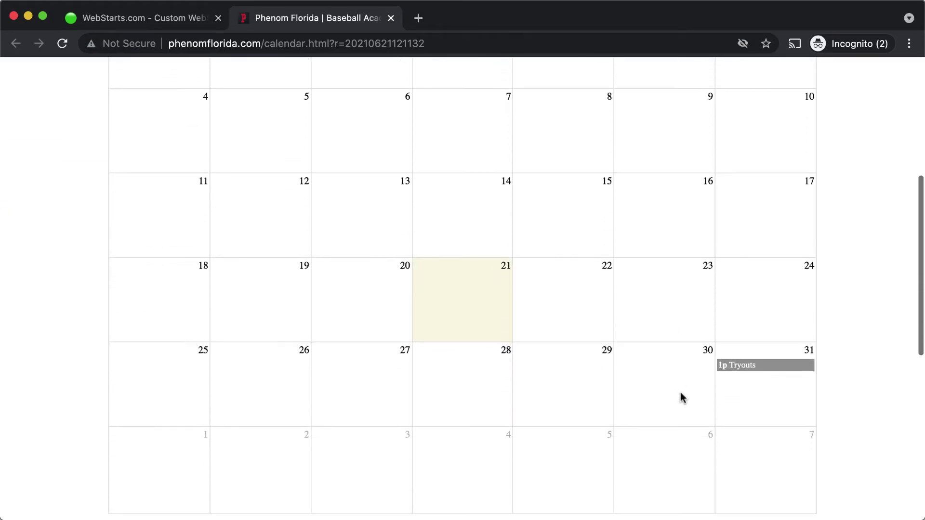
left_click(750, 360)
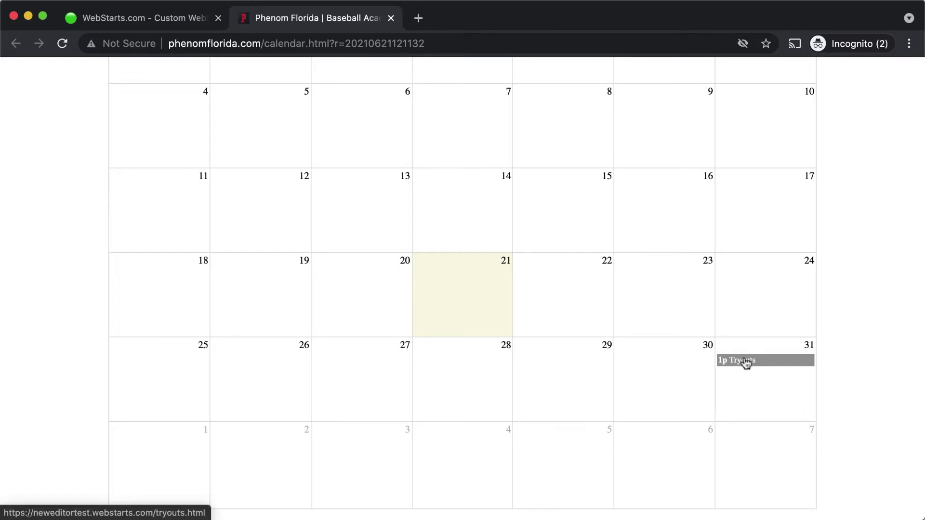
scroll(746, 362, "up", 6)
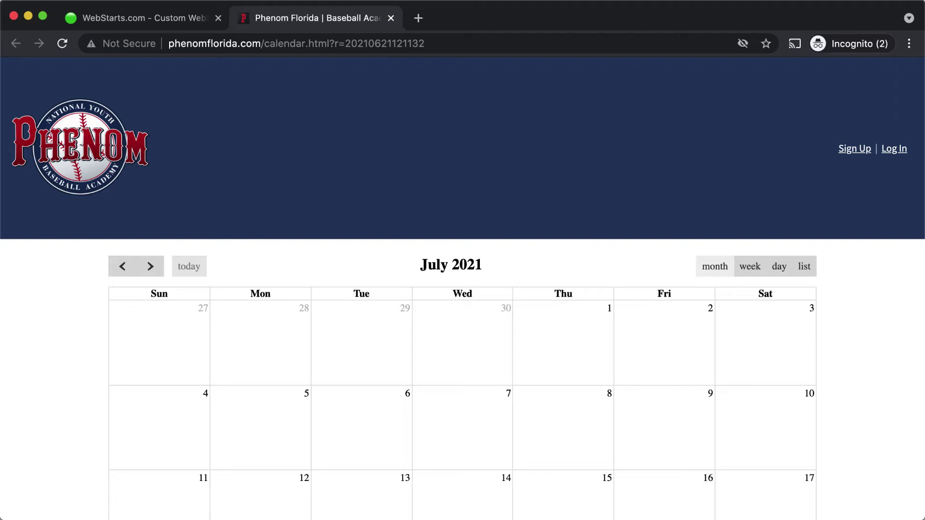
key("ctrl+shift+Tab")
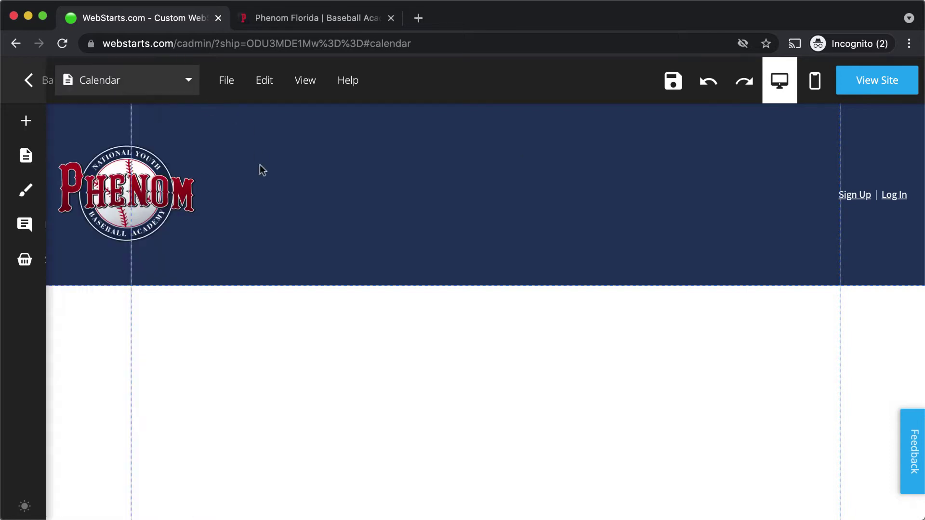
left_click(230, 86)
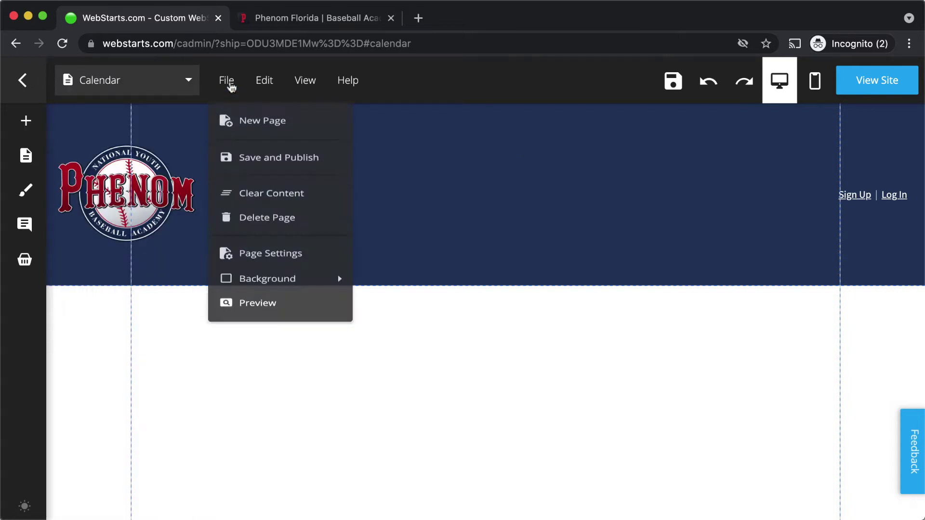
left_click(242, 135)
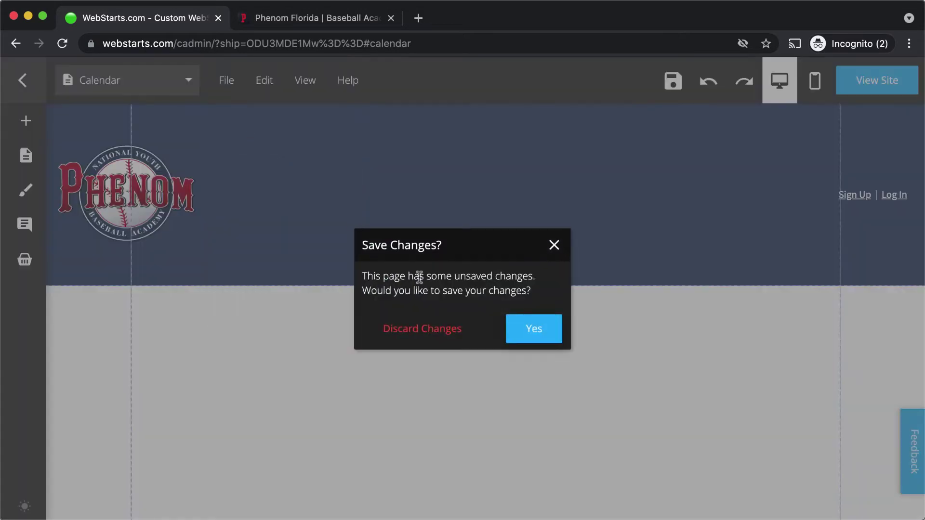
left_click(452, 334)
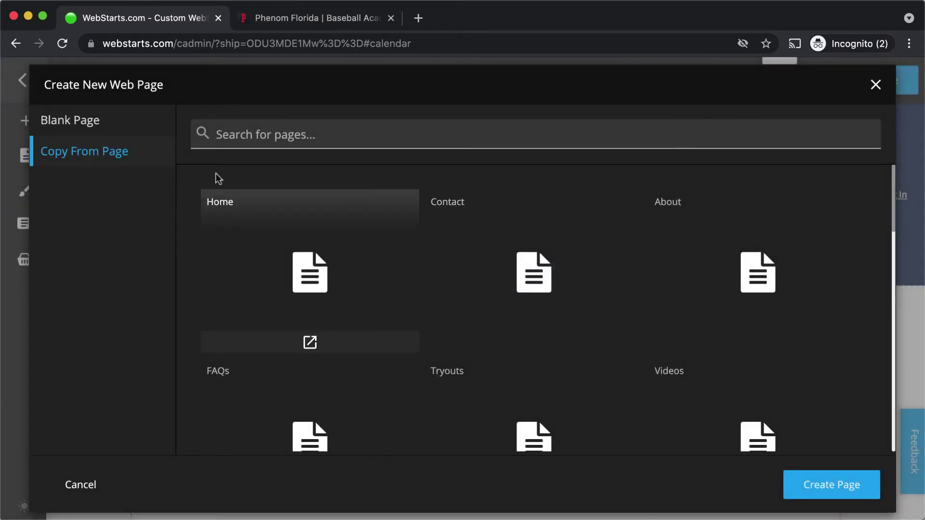
left_click(91, 122)
left_click(842, 465)
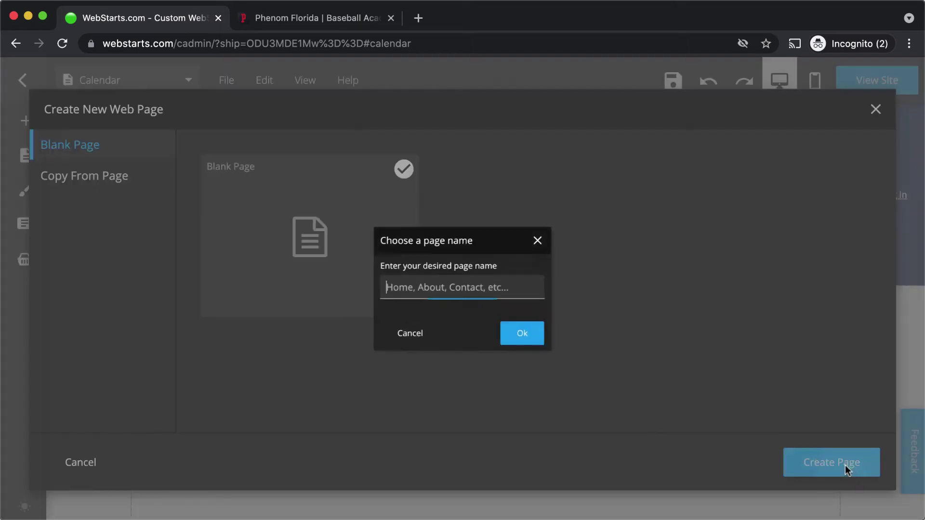
left_click(554, 230)
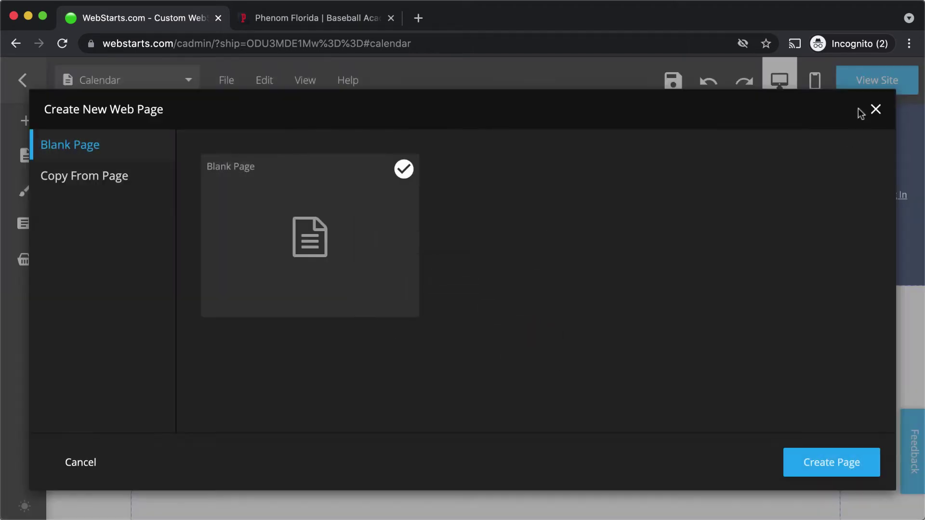
left_click(875, 110)
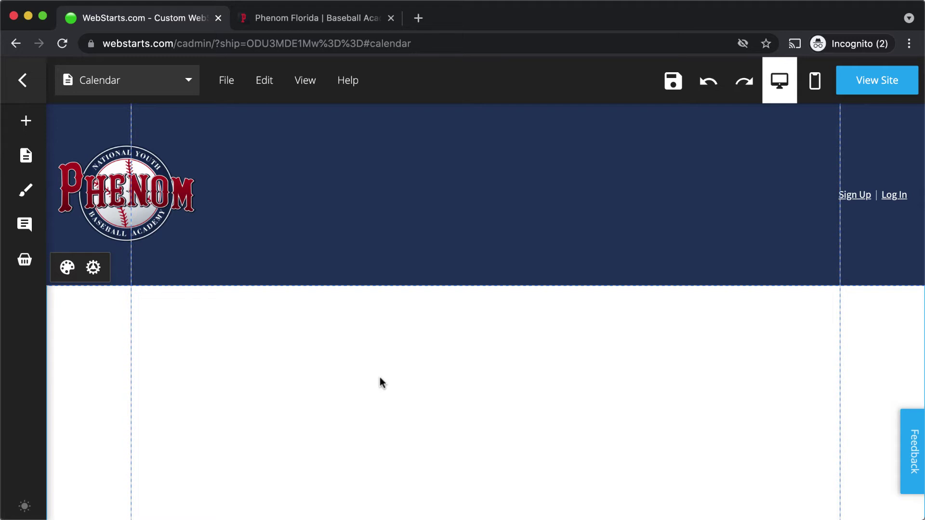
Step: Add a Calendar element to the empty section below the page header
left_click(23, 121)
scroll(40, 166, "down", 5)
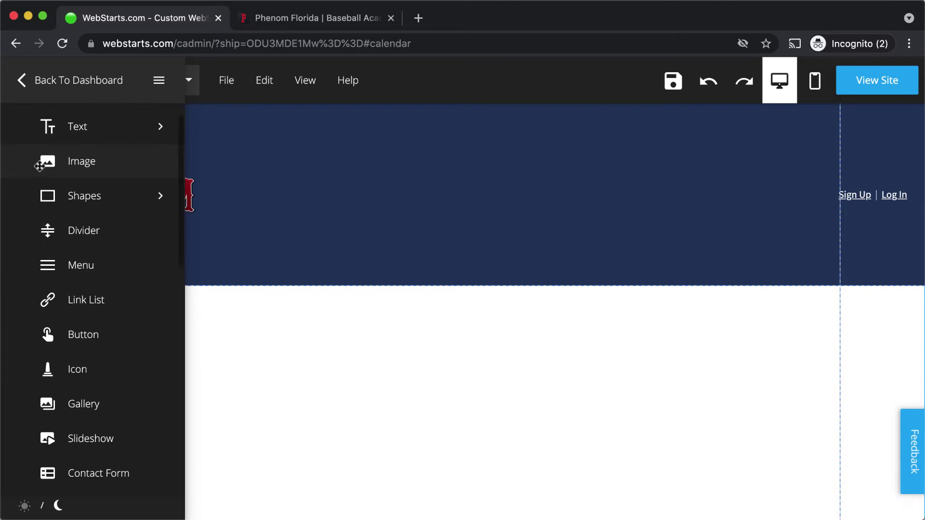
scroll(39, 166, "down", 6)
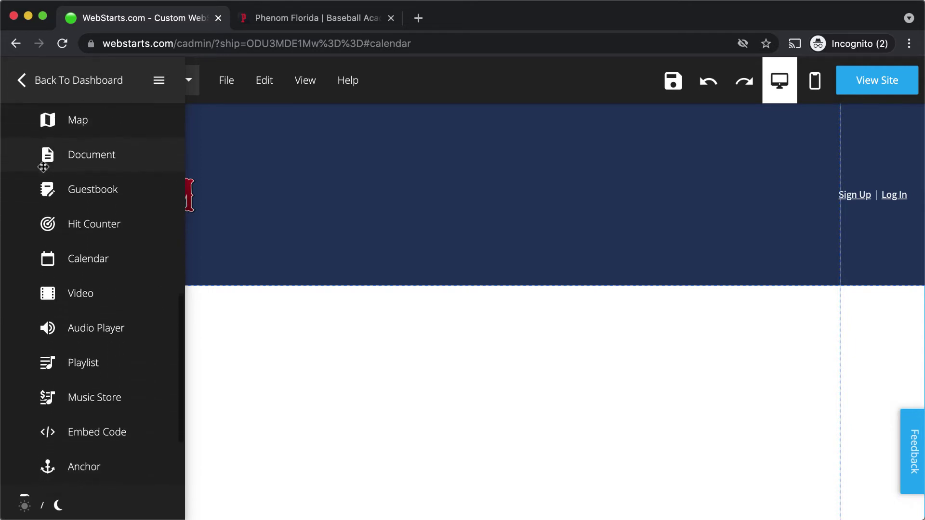
left_click_drag(62, 231, 473, 374)
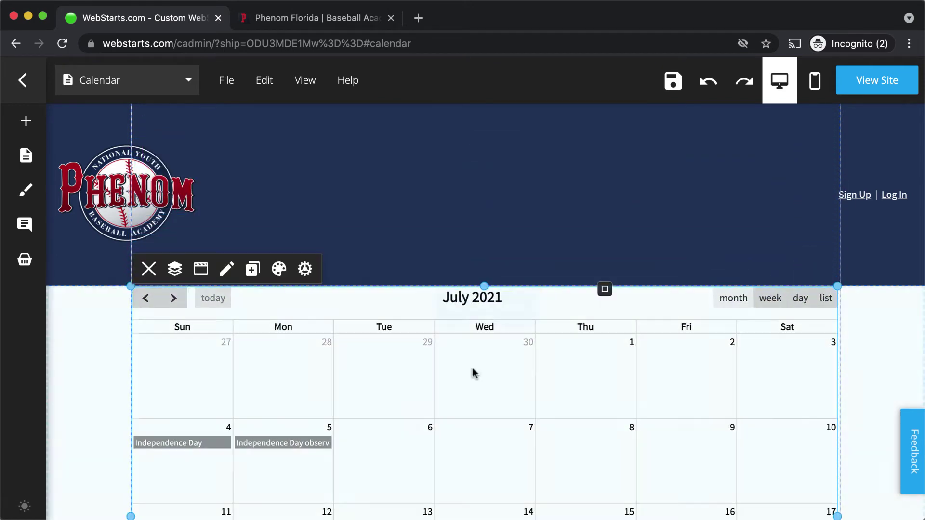
Step: Lengthen the calendar downward until all of its week rows fit above the page footer
scroll(452, 327, "down", 2)
scroll(455, 289, "down", 4)
scroll(456, 271, "up", 4)
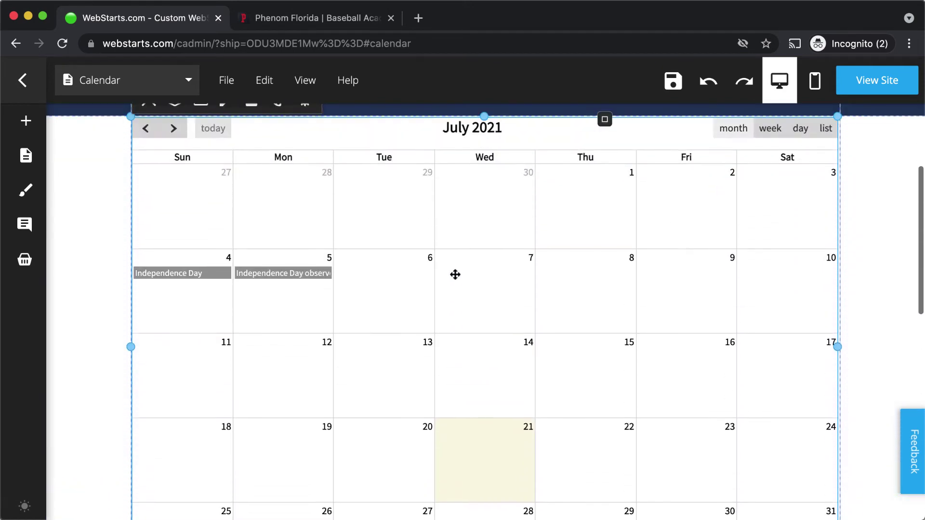
left_click_drag(454, 275, 424, 450)
scroll(464, 302, "down", 8)
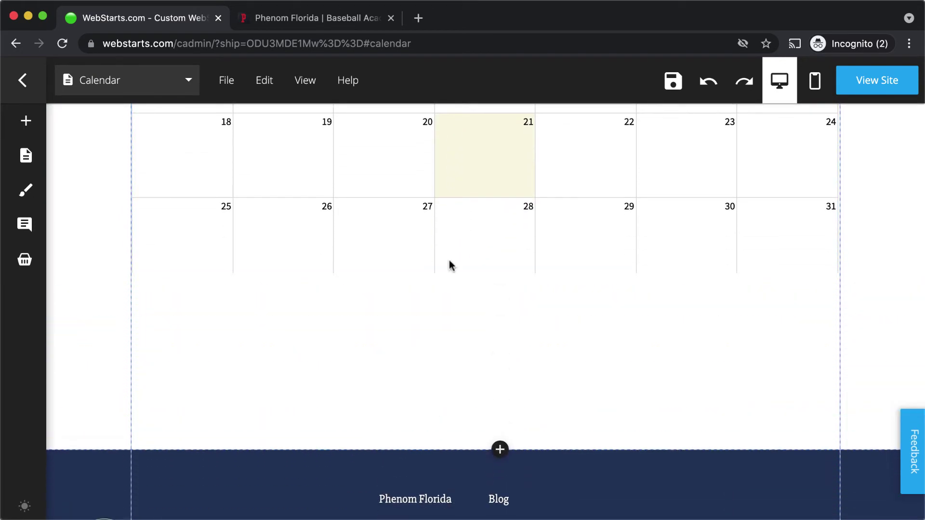
left_click(453, 263)
left_click_drag(483, 270, 509, 375)
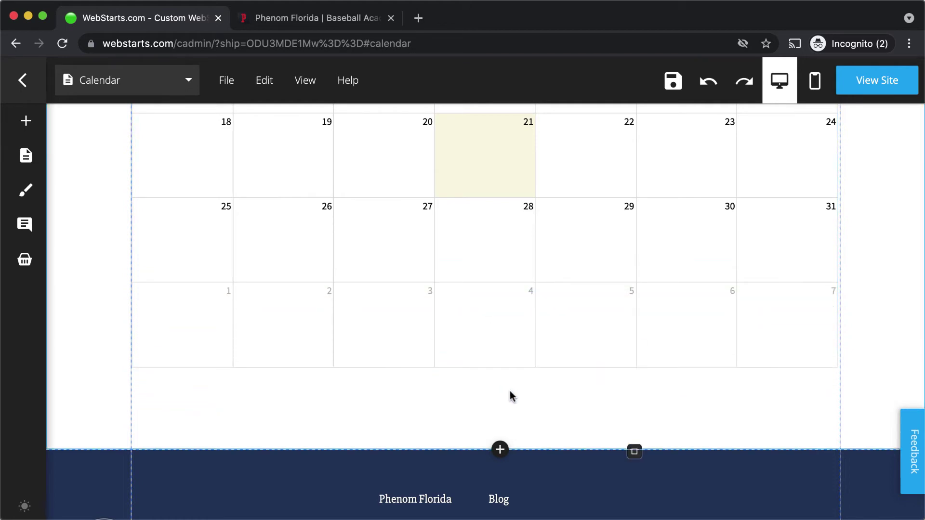
Step: Open the calendar's event manager and start a new event titled "Tryouts"
scroll(512, 395, "up", 10)
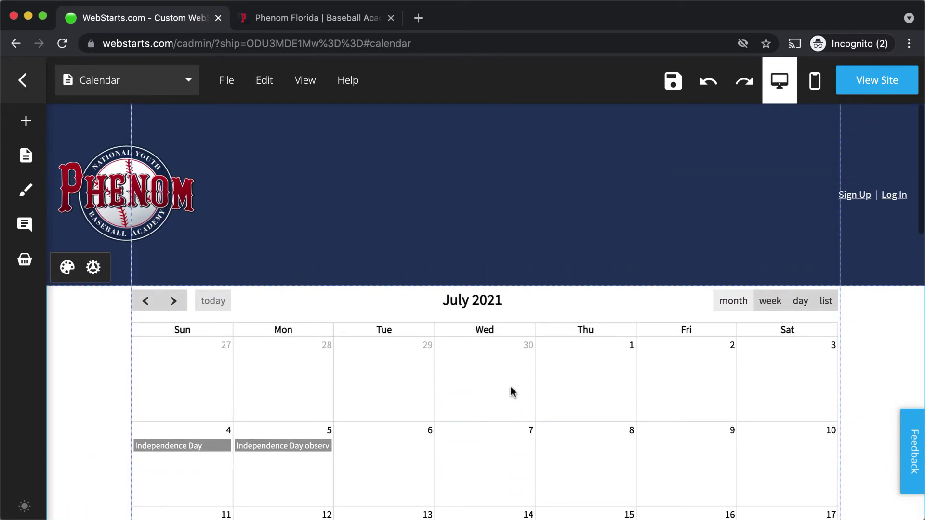
left_click(511, 391)
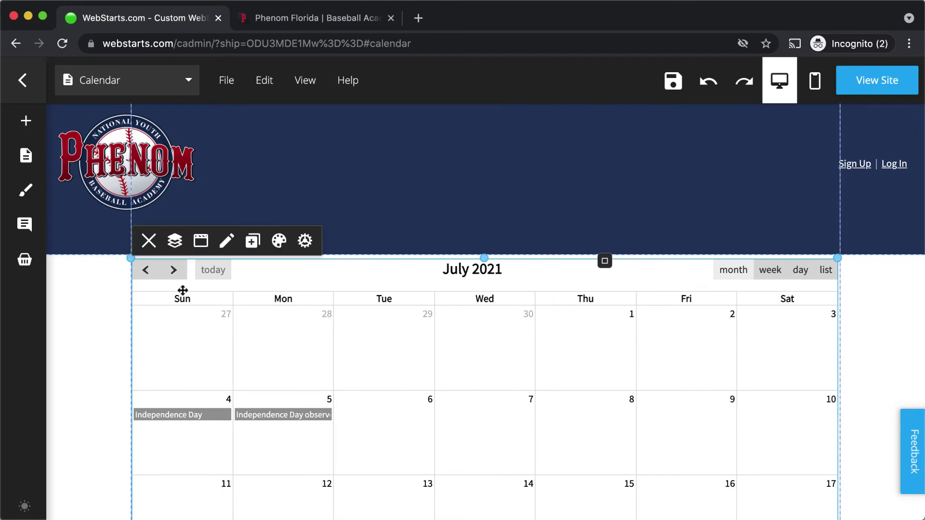
left_click(226, 245)
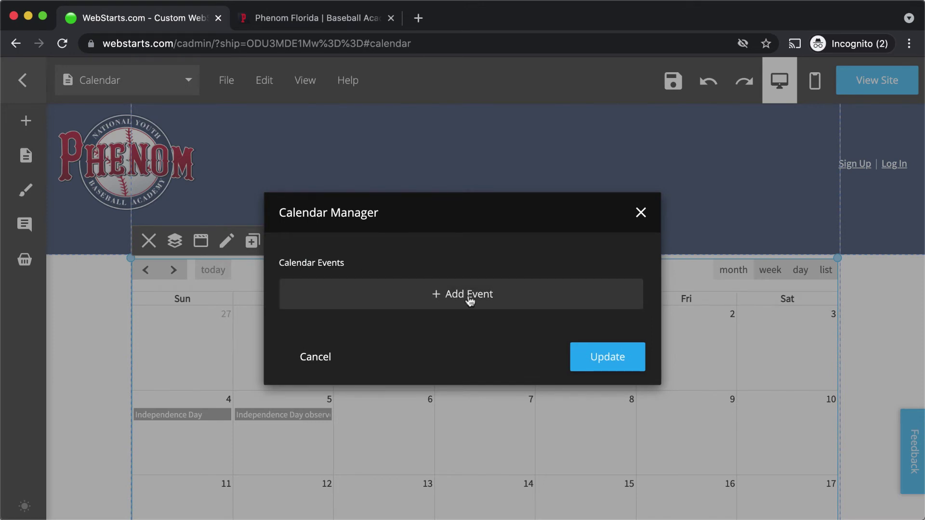
left_click(469, 298)
left_click(414, 203)
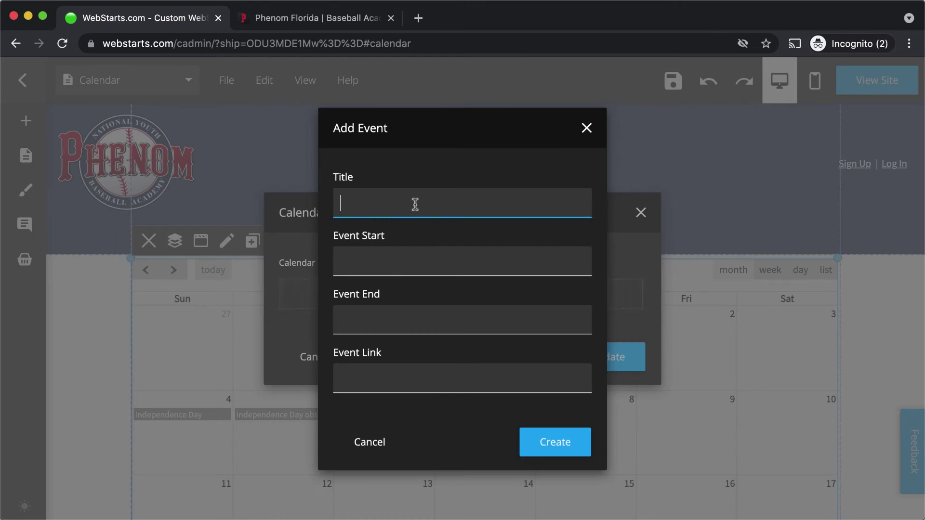
type("Tryouts")
Step: Set the event's start to July 31, 2021 at 12:00 PM
left_click(377, 255)
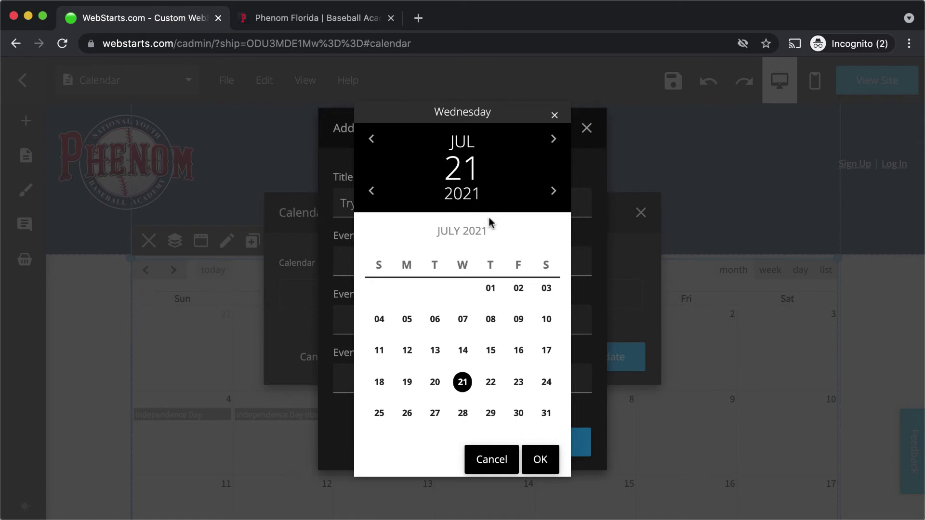
left_click(546, 417)
left_click(540, 461)
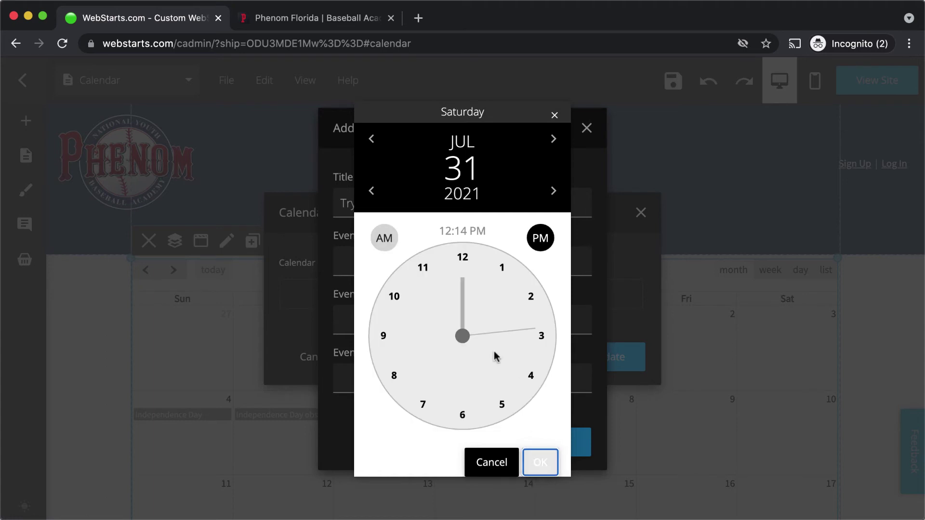
left_click(464, 258)
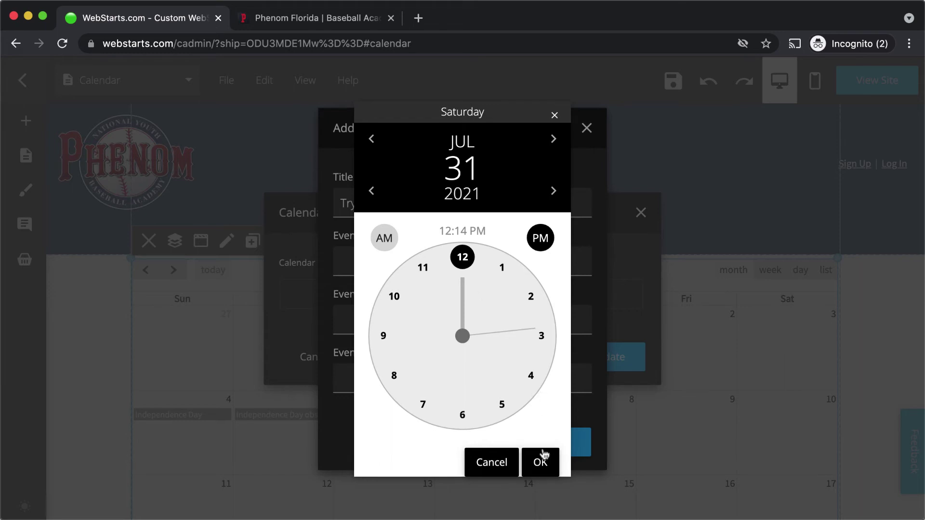
left_click(542, 464)
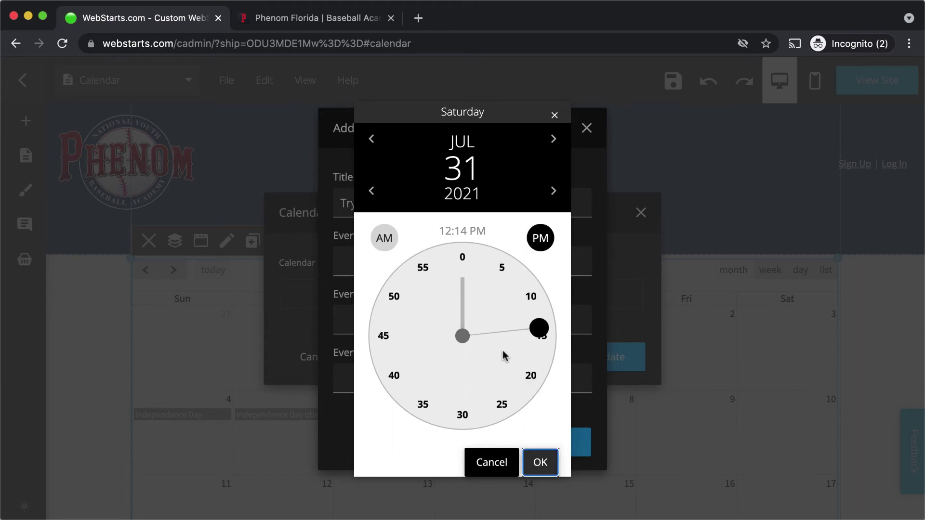
left_click(462, 260)
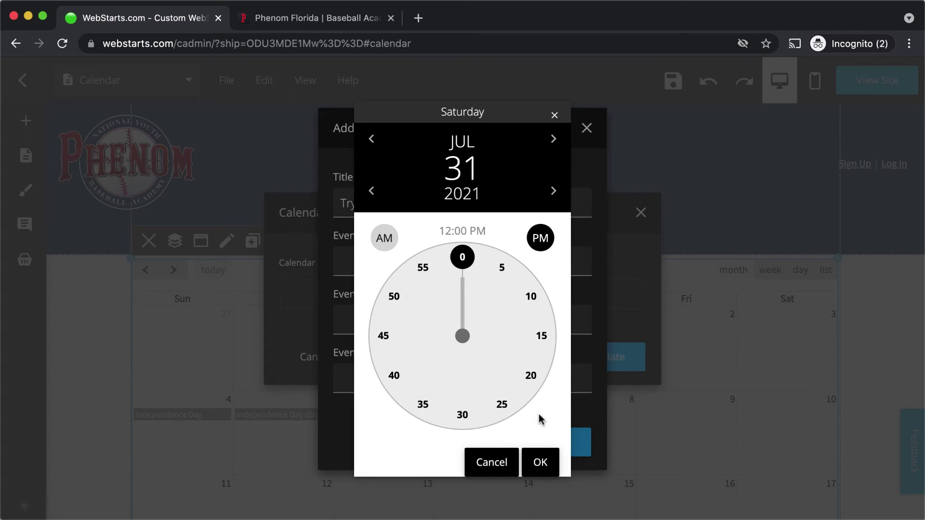
left_click(540, 462)
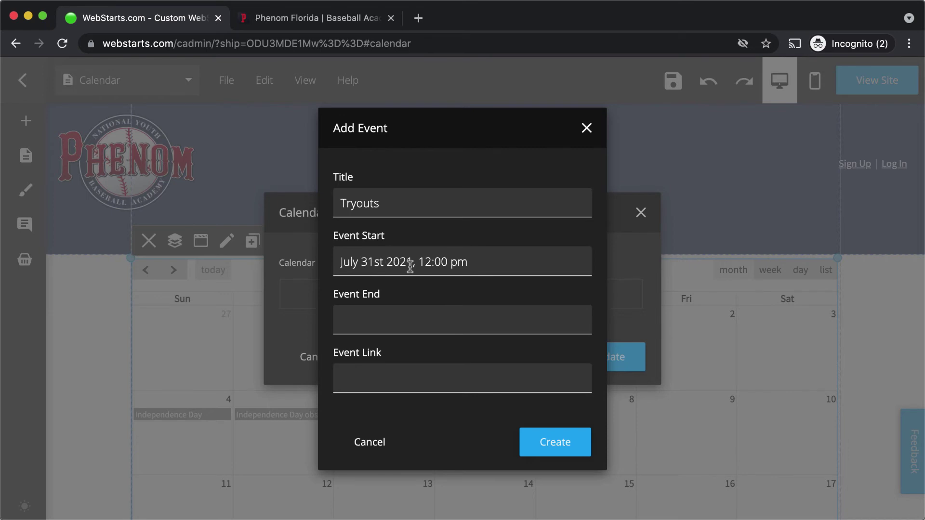
Step: Set the event's end to July 31, 2021 at 3:00 PM
left_click(406, 318)
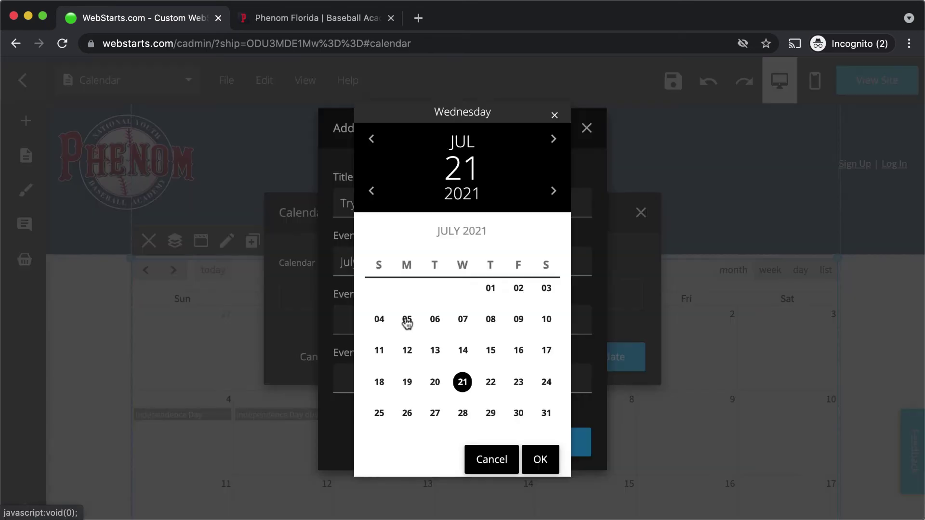
left_click(546, 414)
left_click(540, 459)
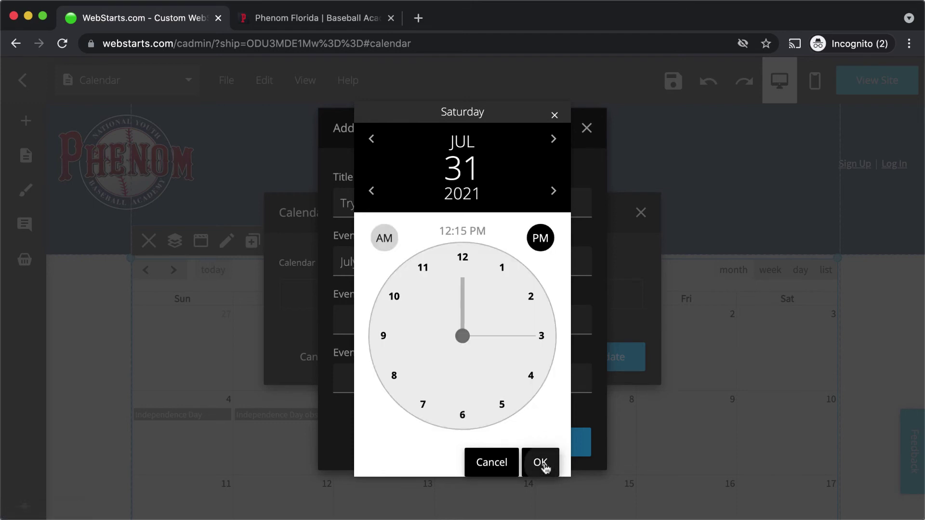
left_click(542, 338)
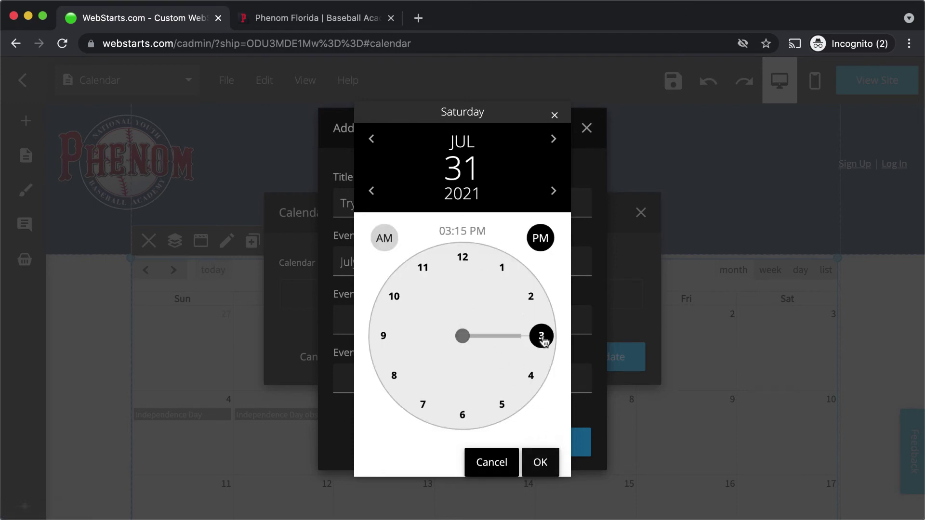
left_click(540, 462)
left_click(463, 260)
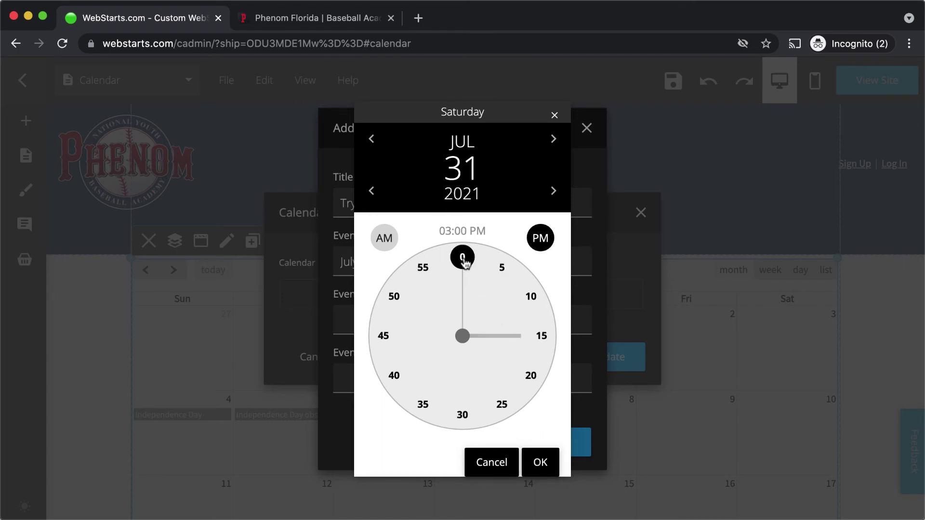
left_click(540, 462)
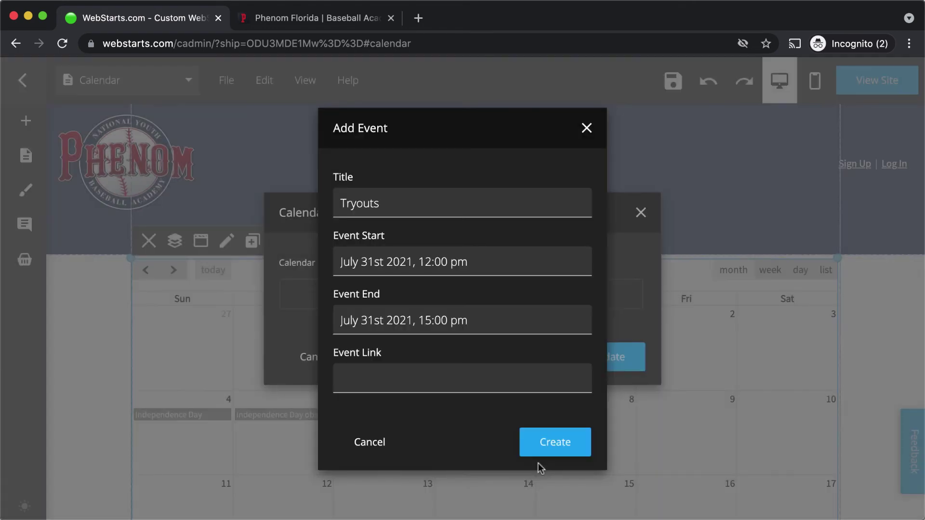
Step: Link the new event to the site's own Tryouts page, without opening it in a new tab
left_click(430, 383)
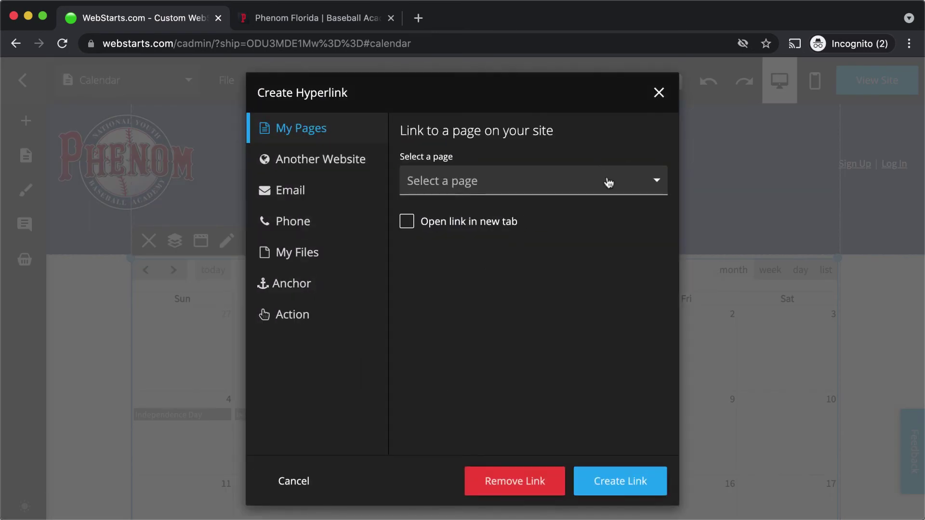
left_click(565, 182)
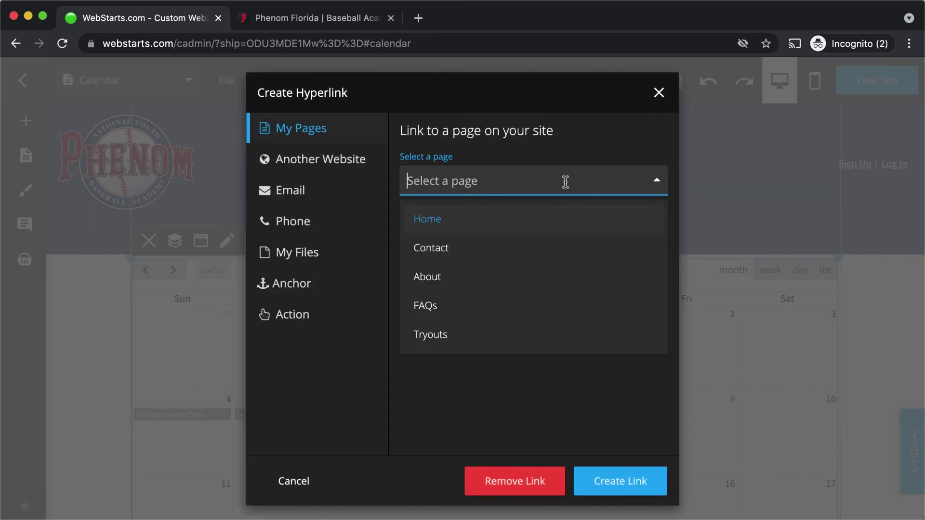
left_click(505, 344)
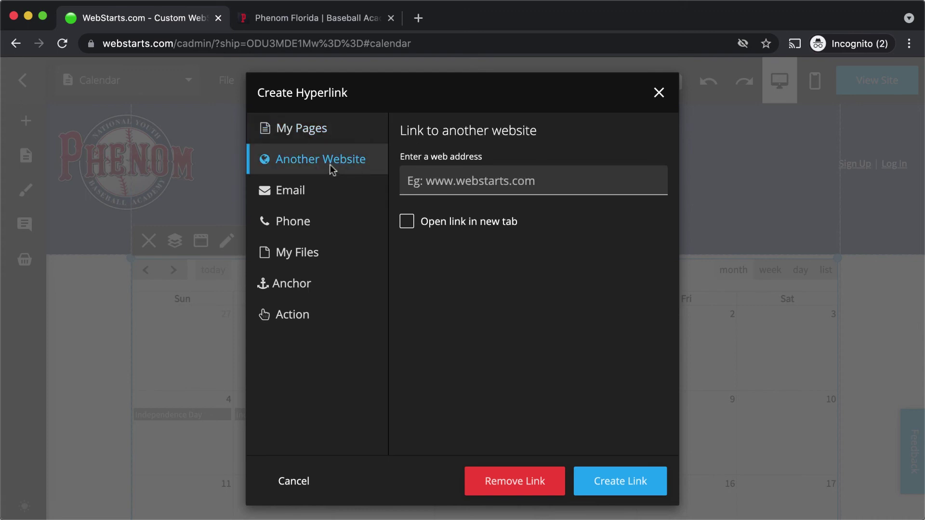
left_click(314, 137)
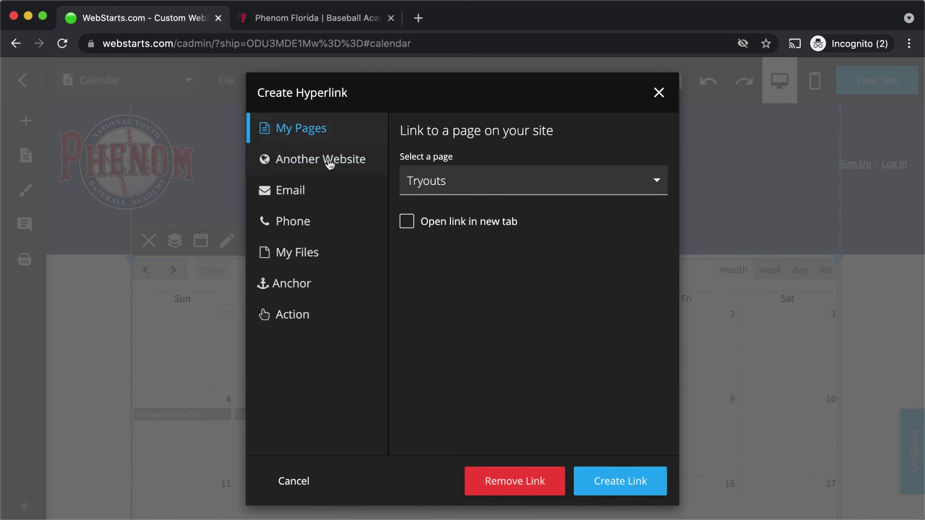
left_click(467, 191)
left_click(601, 400)
left_click(621, 484)
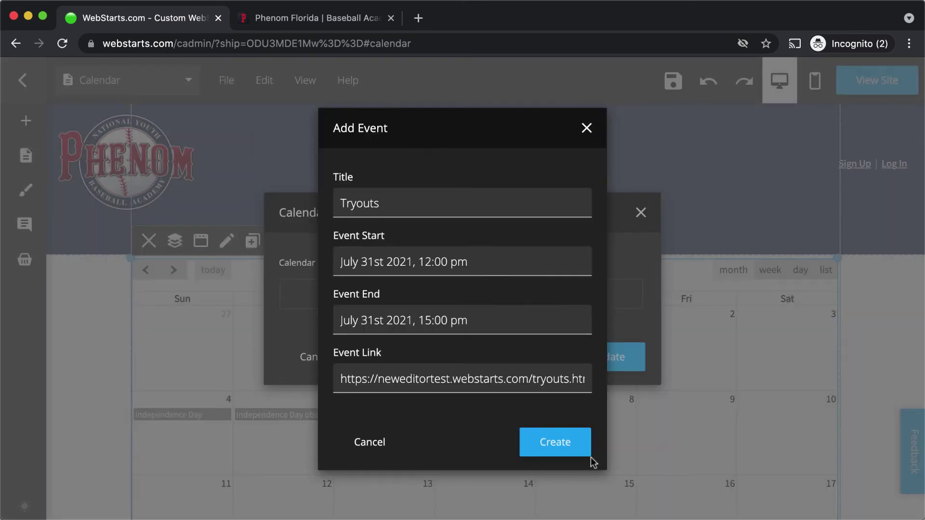
Step: Create the Tryouts event, update the calendar with it, and save the page
left_click(556, 444)
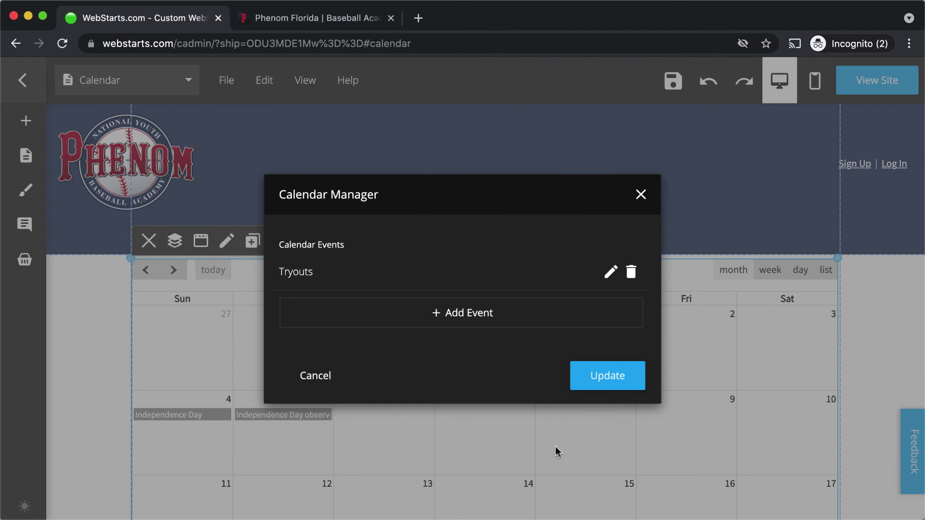
left_click(630, 383)
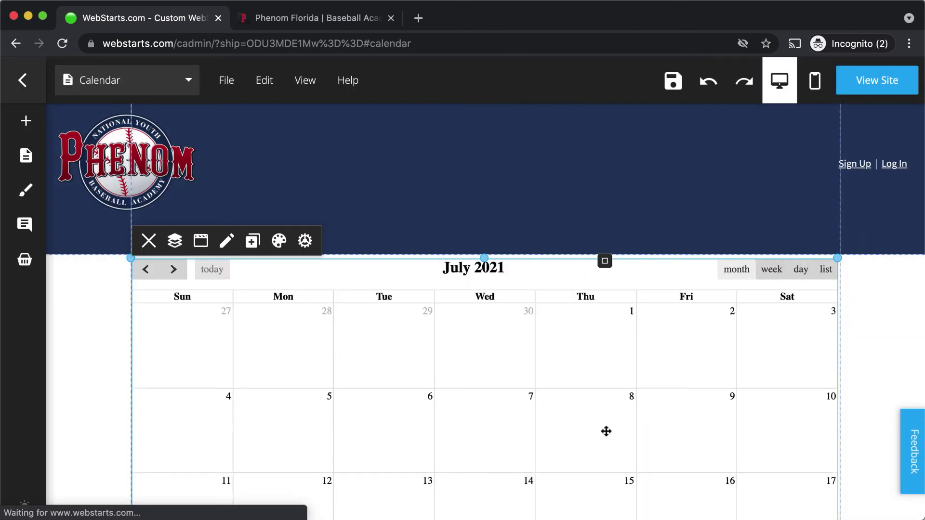
scroll(606, 431, "down", 7)
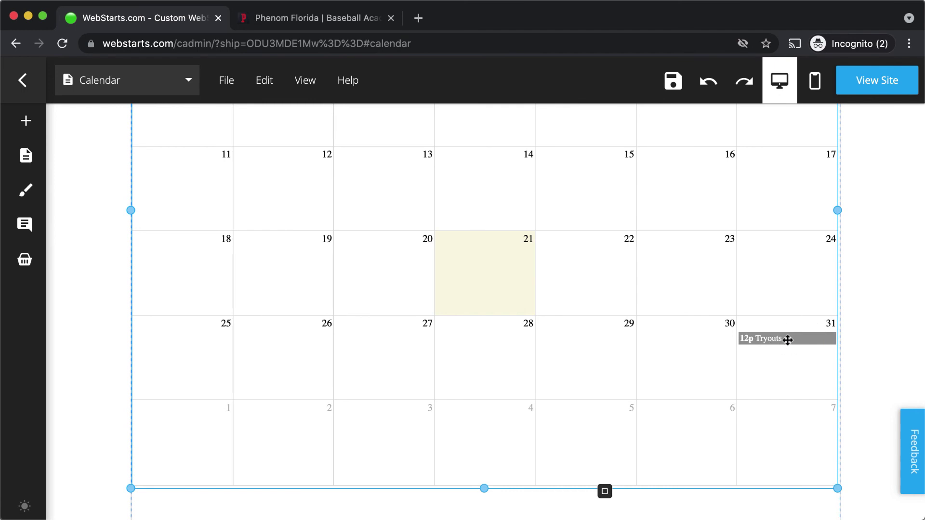
left_click(862, 346)
left_click(673, 81)
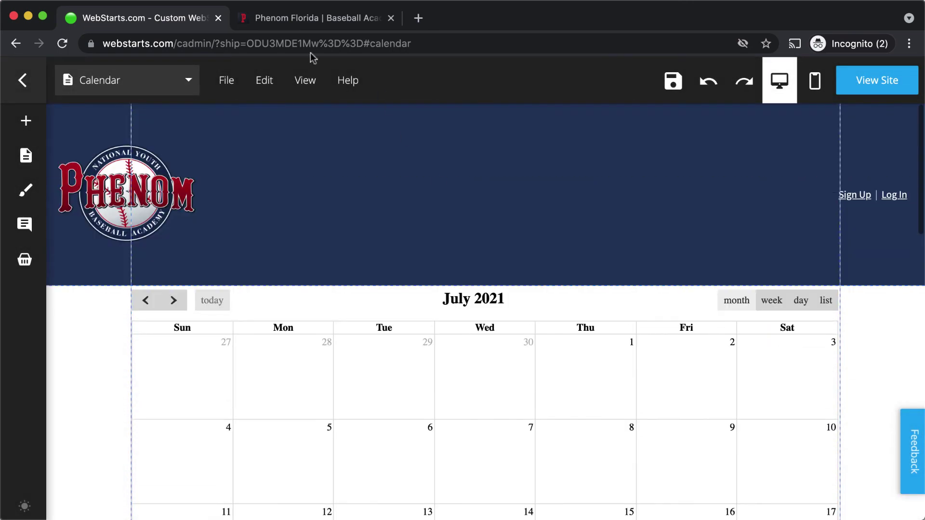
Step: Switch to the published Phenom Florida calendar page, reload it, and check July 31 for the Tryouts event
left_click(315, 17)
left_click(62, 43)
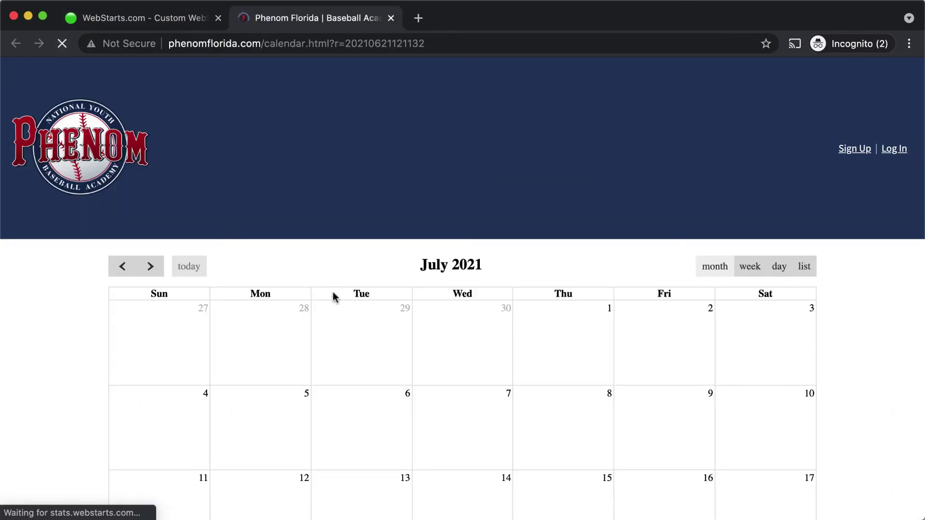
scroll(434, 346, "down", 6)
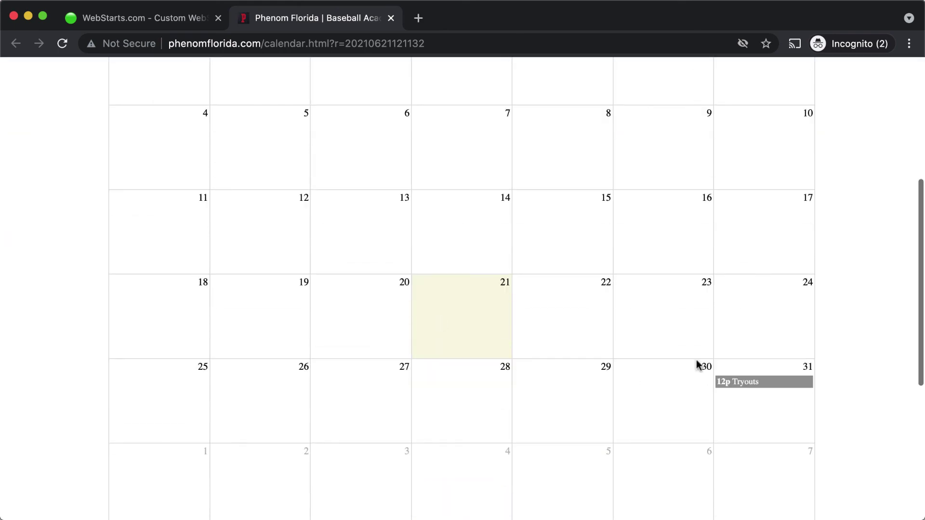
scroll(742, 388, "up", 6)
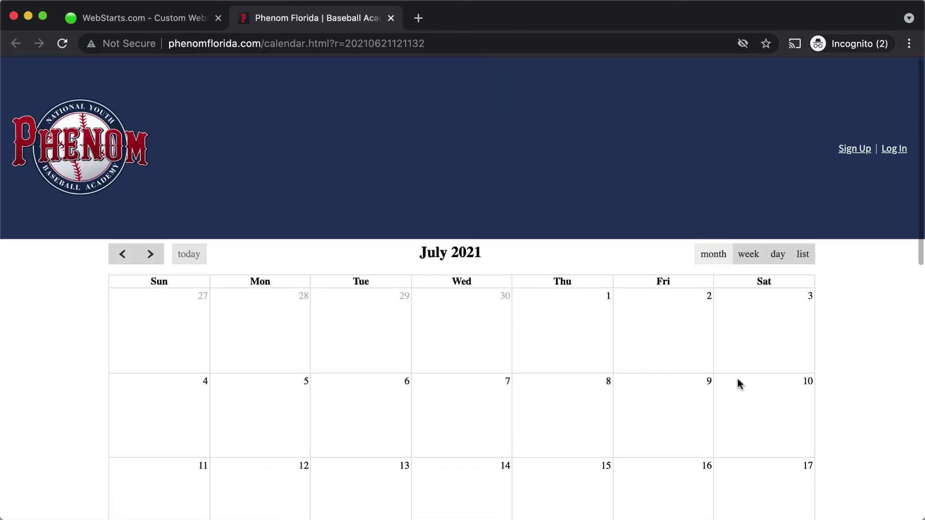